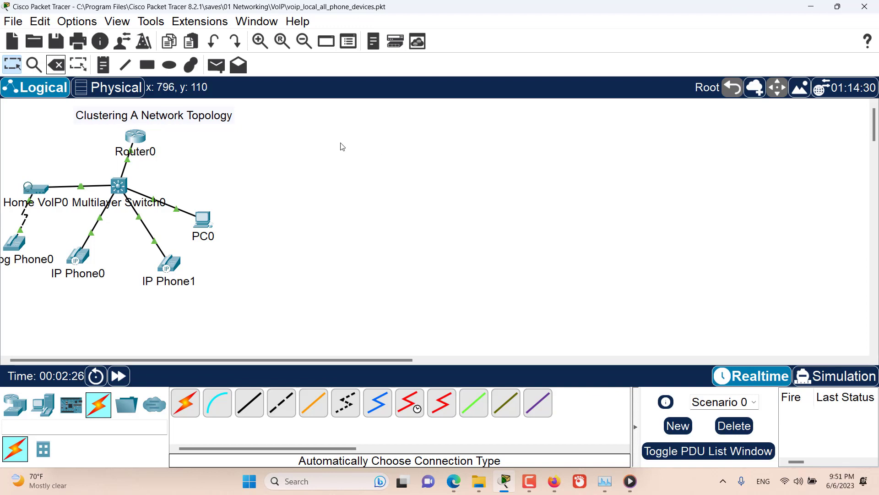
Select all the devices of the topology below the title and group them into a new cluster
click(177, 118)
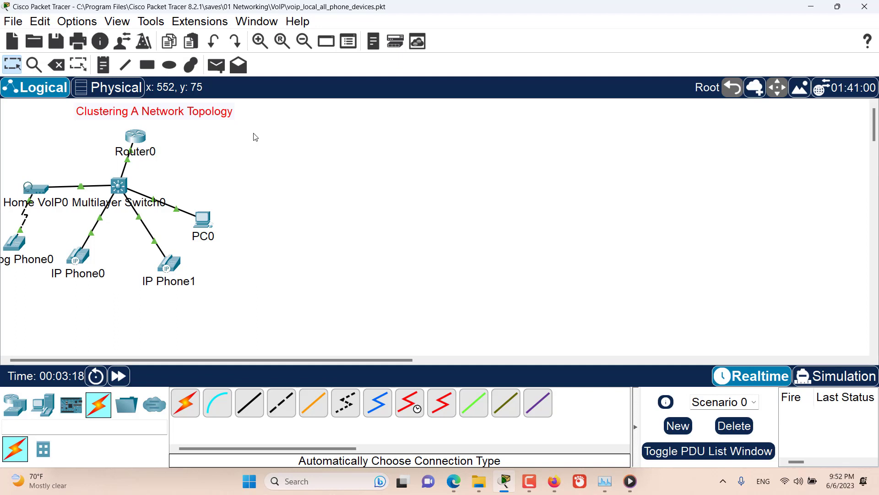
drag(254, 133, 6, 285)
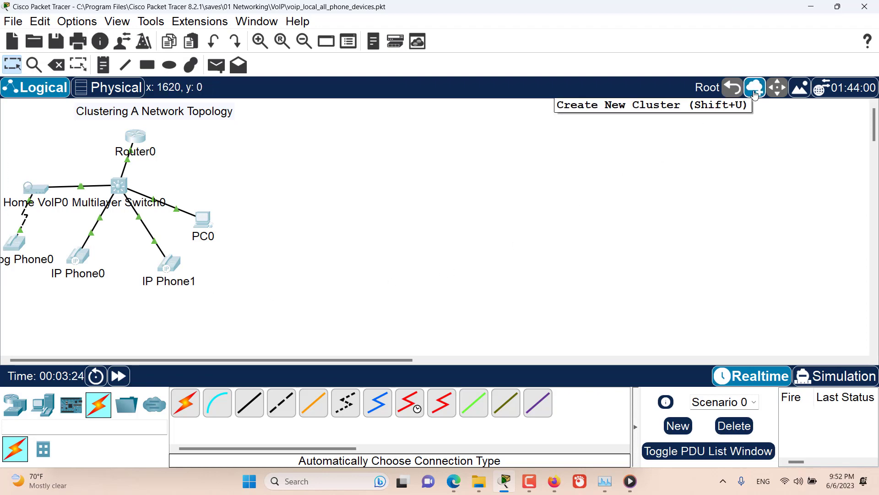
click(756, 95)
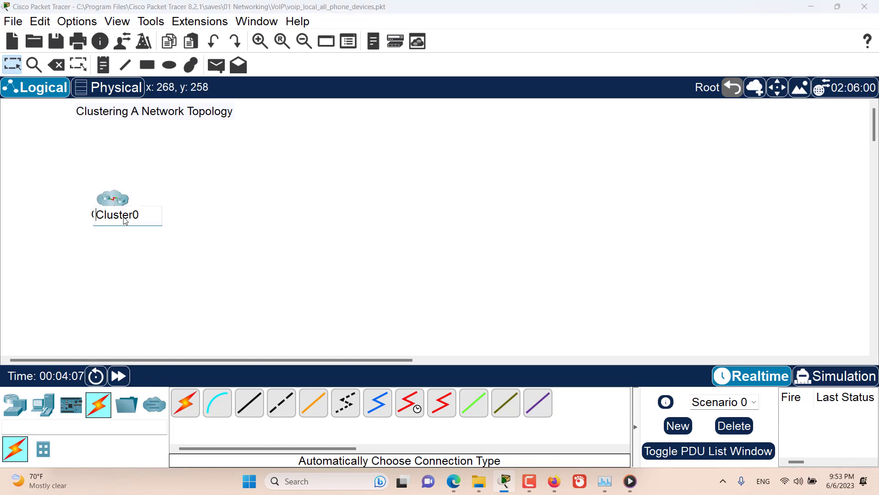
Rename the cluster as "My office network" and move it slightly up toward the title
click(133, 216)
drag(147, 217, 96, 216)
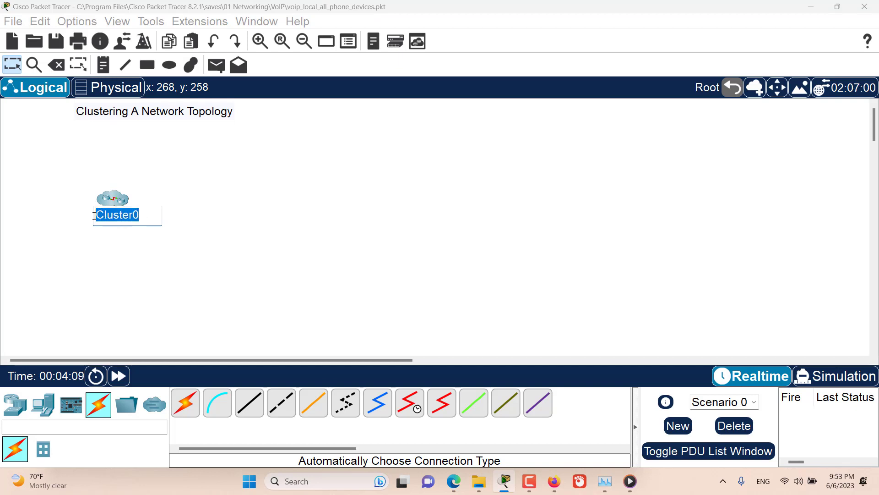
text(My office )
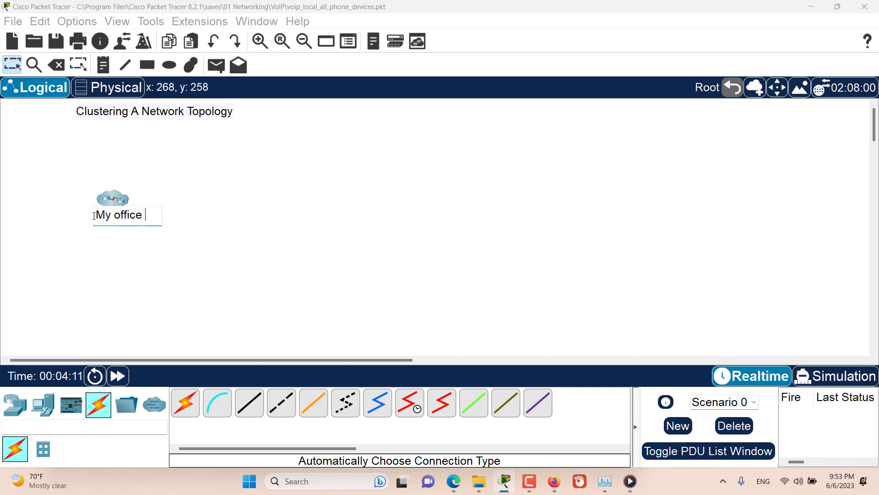
text(network)
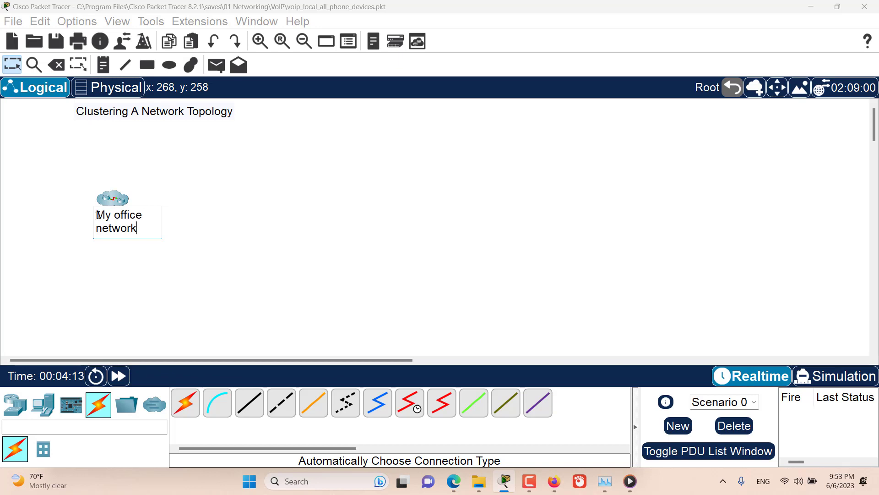
key(Return)
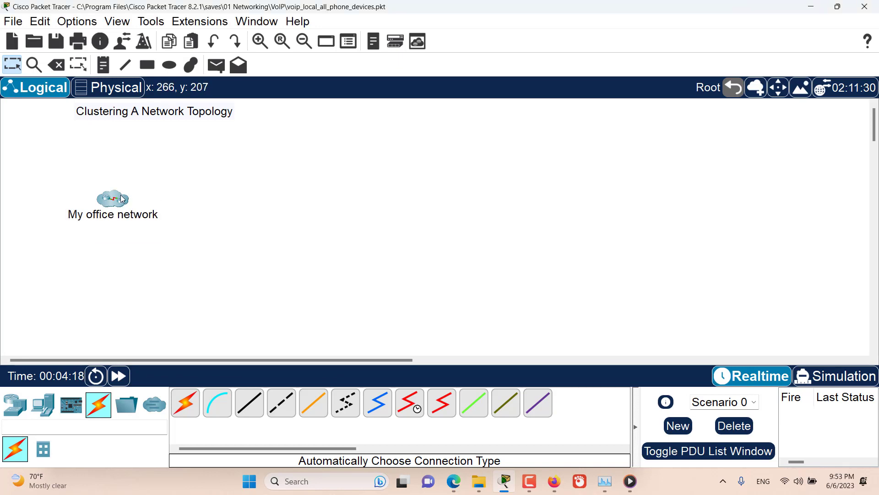
mouse_move(114, 201)
mouse_down()
mouse_move(152, 158)
mouse_move(127, 165)
mouse_move(110, 195)
mouse_move(90, 183)
mouse_move(157, 200)
mouse_move(145, 187)
mouse_move(107, 191)
mouse_up()
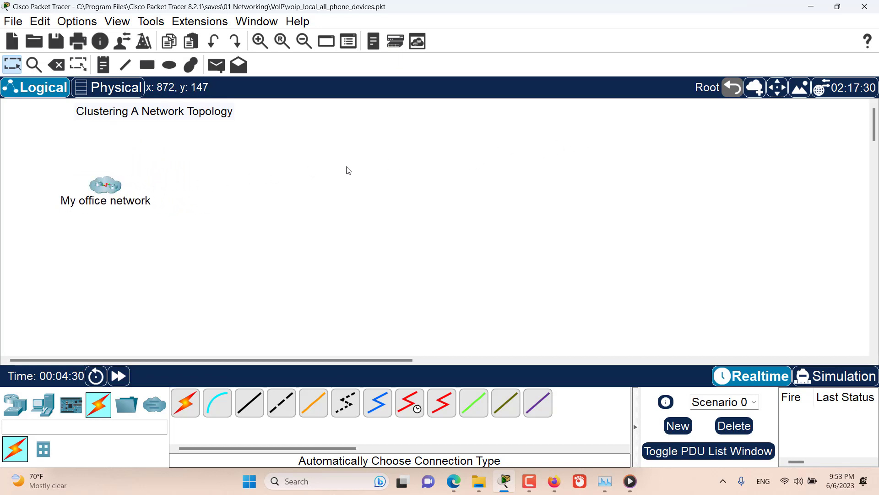
Uncluster the components of My office network with the Delete tool
click(56, 66)
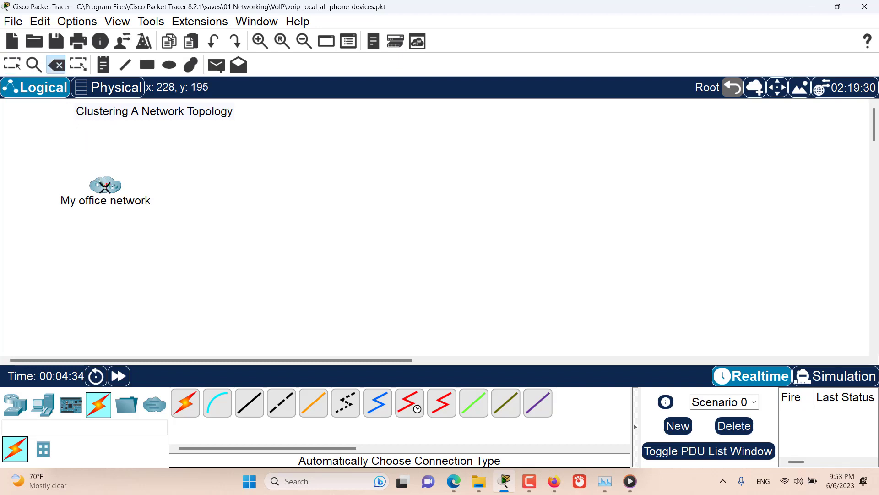
click(104, 187)
drag(400, 205, 358, 183)
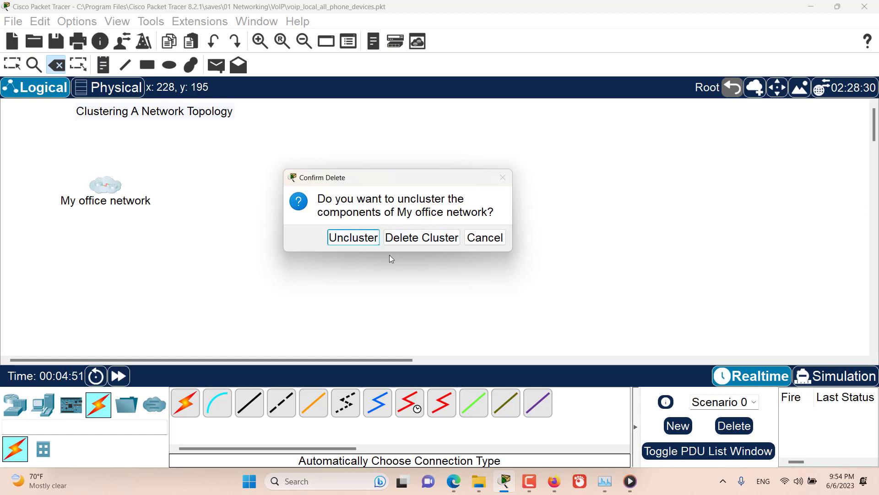
click(351, 238)
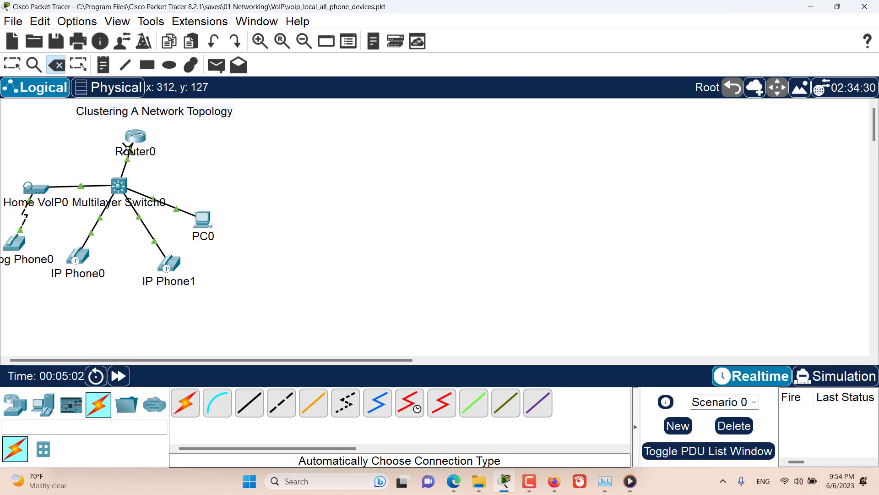
Select all the unclustered devices again and group them into a new cluster
click(18, 68)
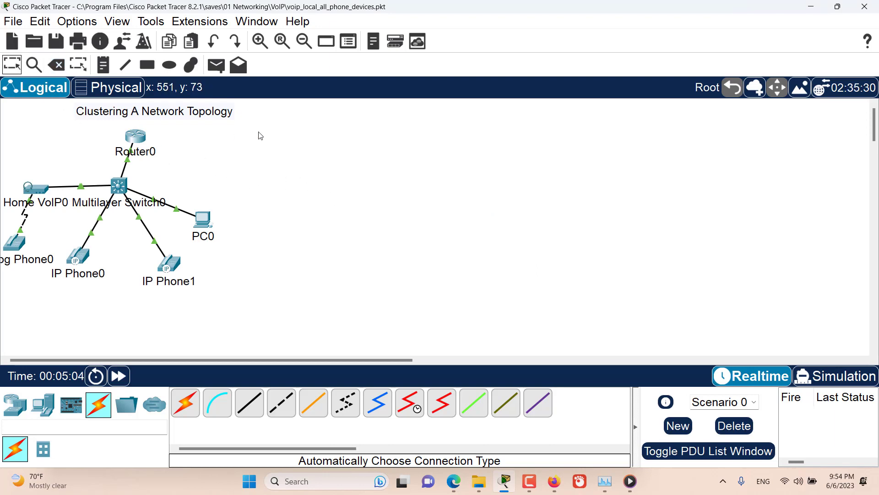
drag(271, 129, 30, 280)
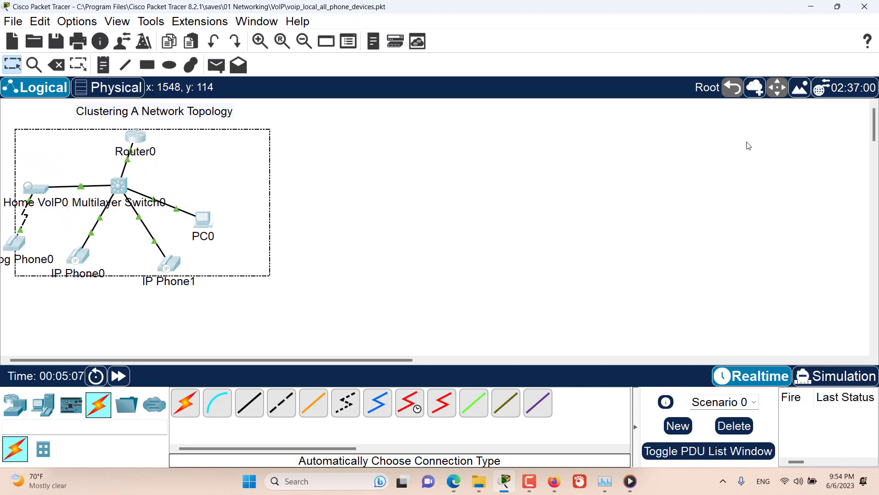
click(755, 87)
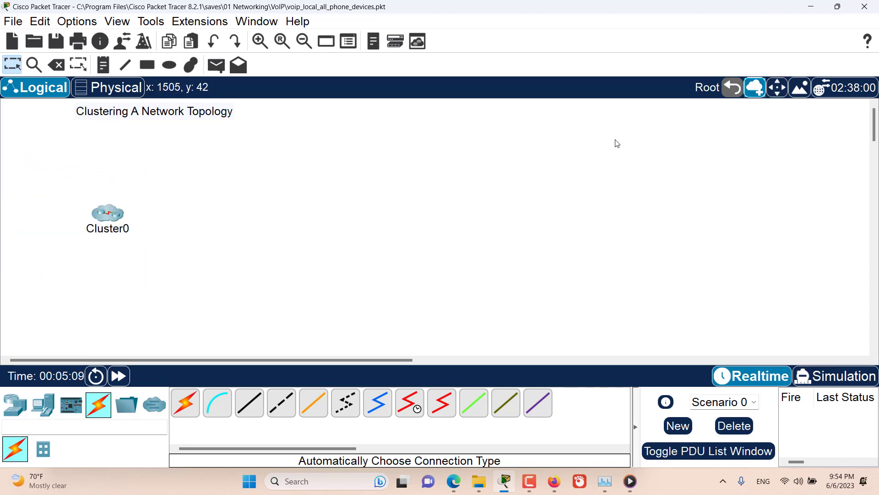
Rename the new cluster as "My home network" and move it up to just below the title
click(138, 231)
drag(138, 232, 93, 229)
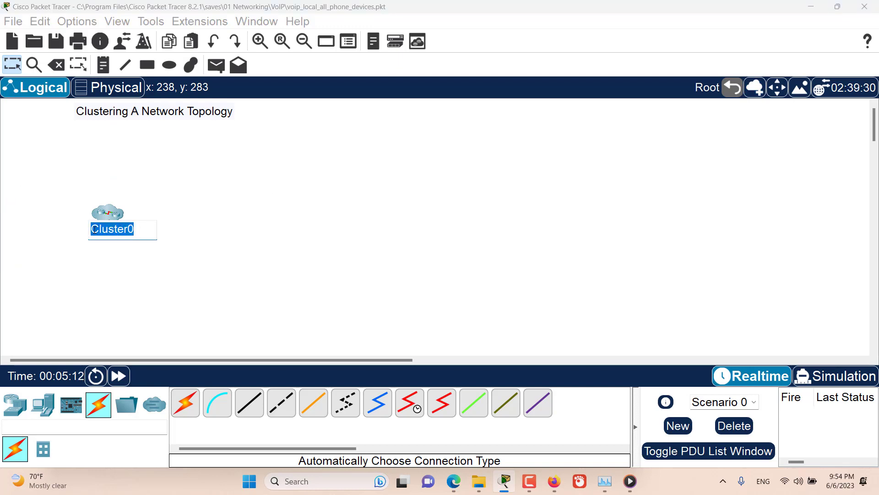
text(My)
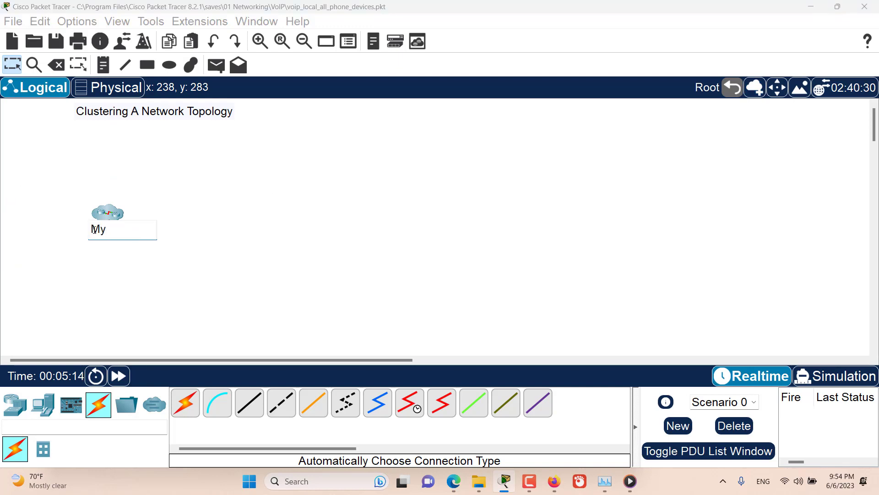
text( home network)
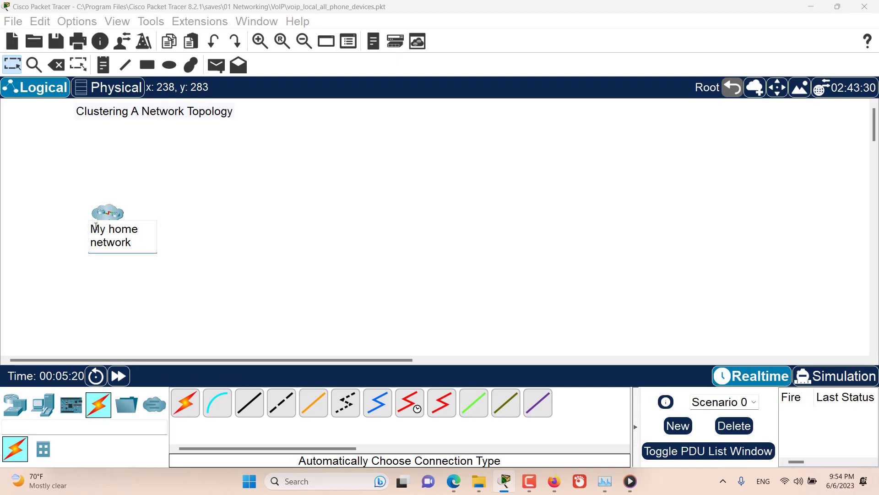
click(14, 67)
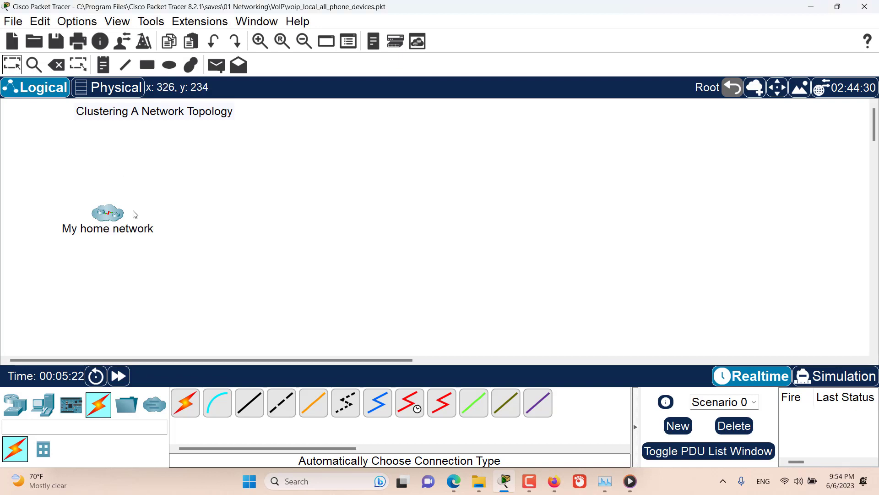
drag(105, 221, 106, 167)
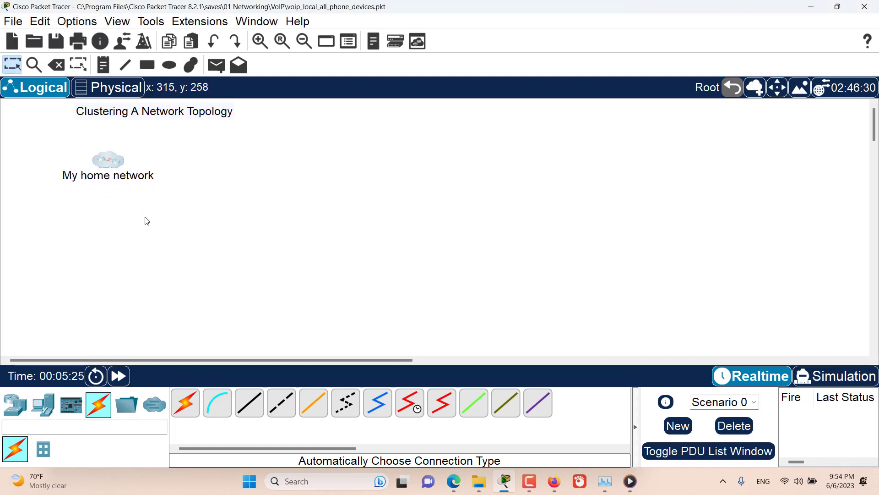
Add a 4331 router to the workspace below the My home network cluster
click(15, 405)
click(185, 402)
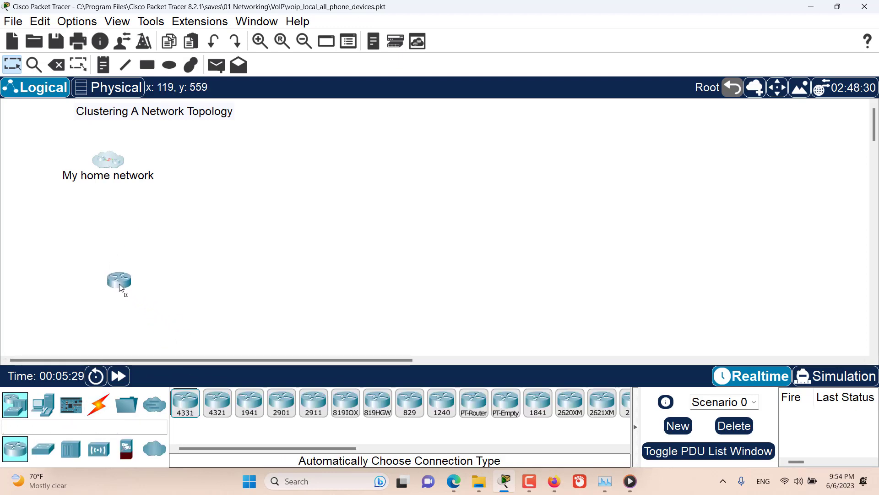
click(119, 287)
drag(113, 283, 110, 277)
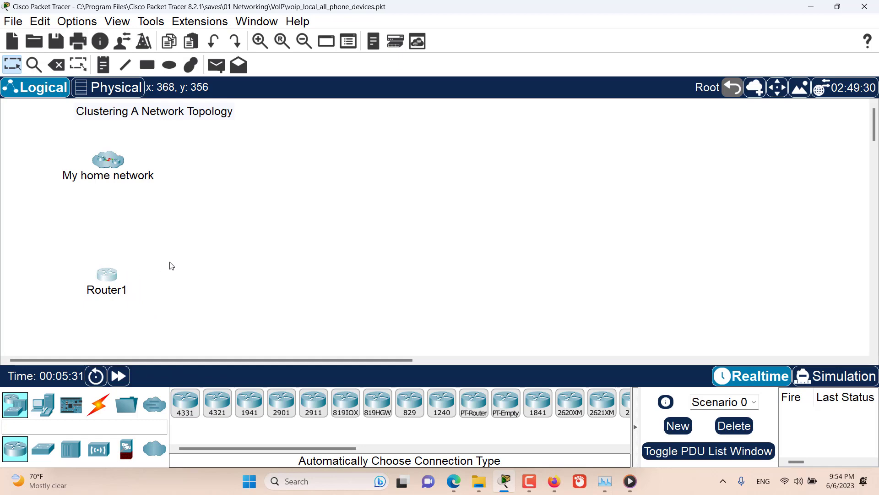
Rename the new router as "My office router" and shift it slightly up beneath the cluster
click(115, 290)
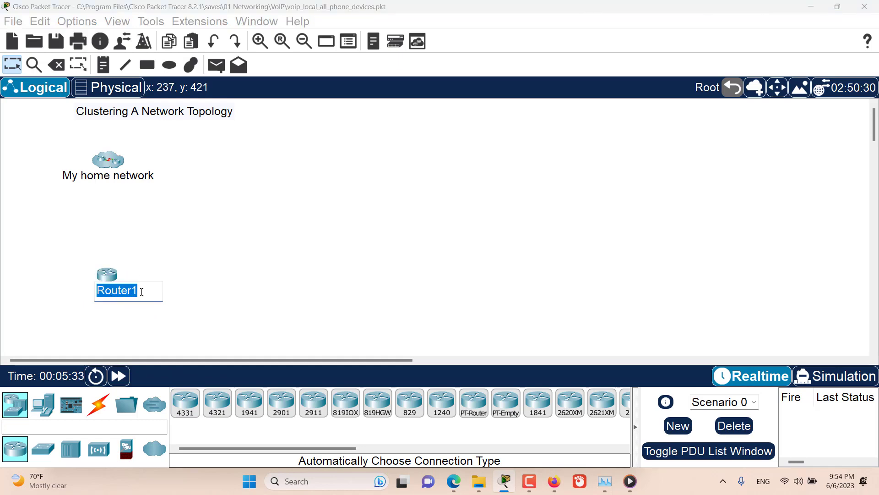
drag(141, 291, 92, 290)
text(My)
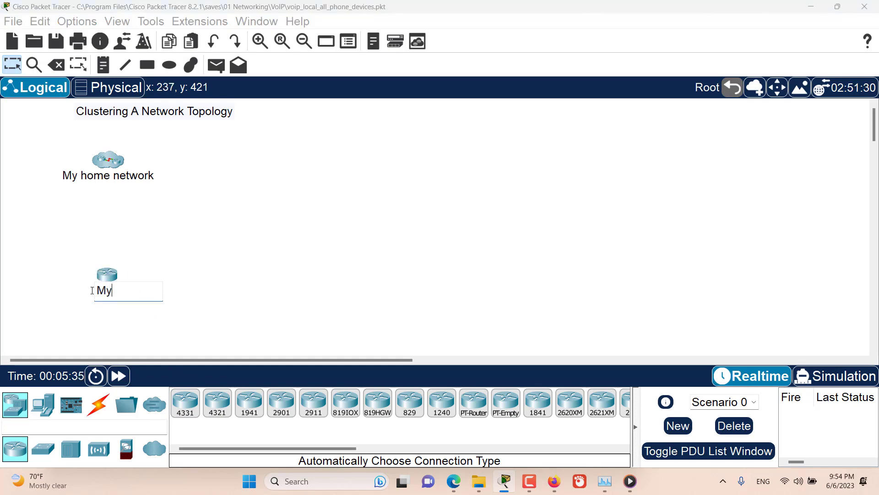
text( office router)
click(67, 251)
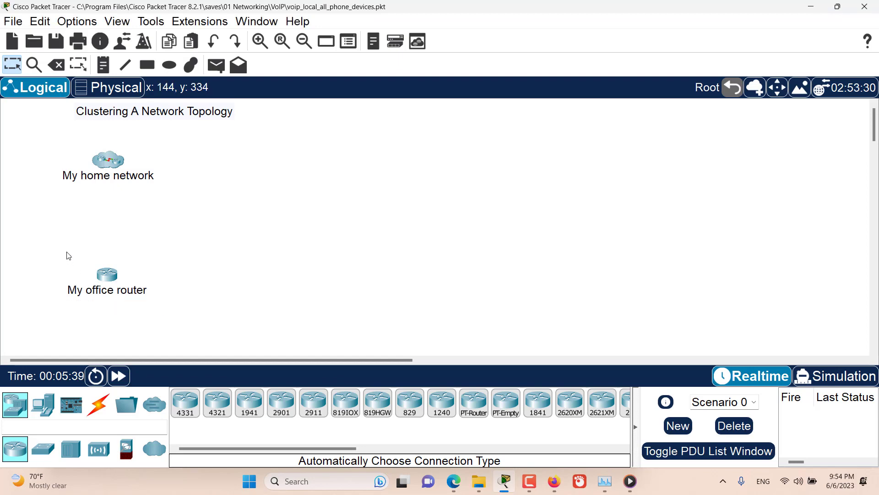
drag(106, 269, 105, 262)
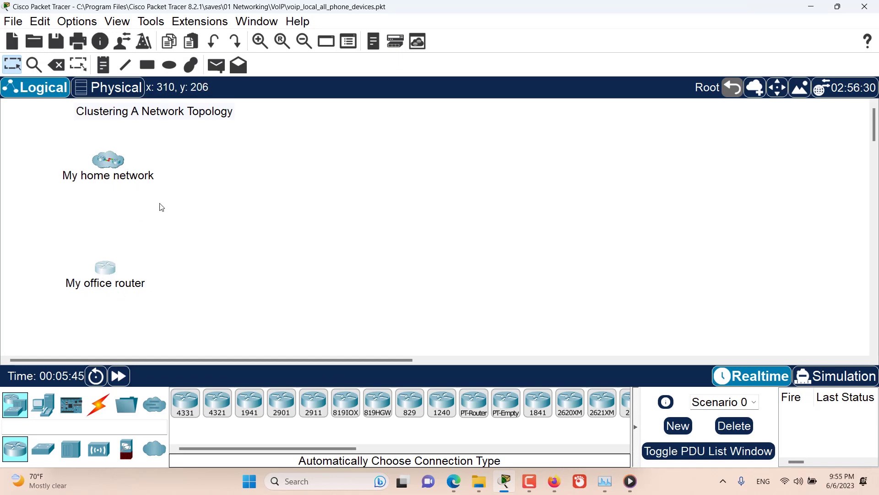
Try to connect My office router to the My home network cluster with an automatically chosen connection type
click(104, 403)
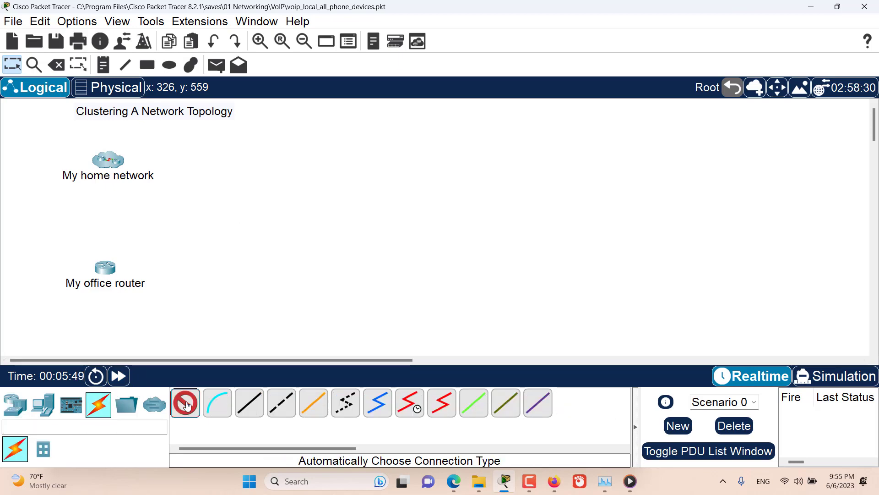
click(186, 405)
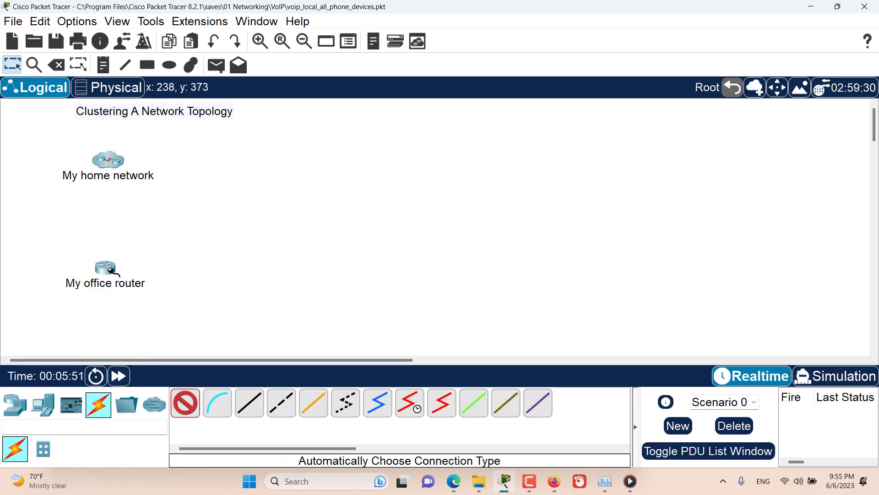
click(110, 270)
click(110, 166)
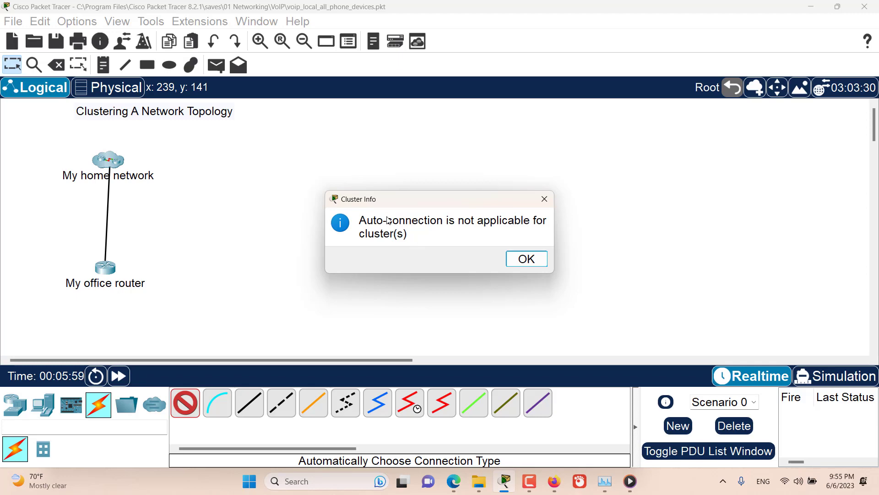
click(526, 258)
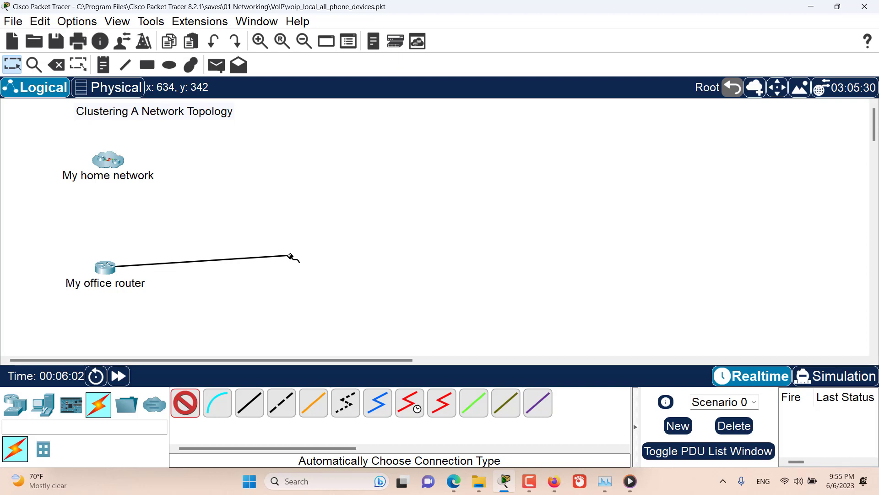
key(Escape)
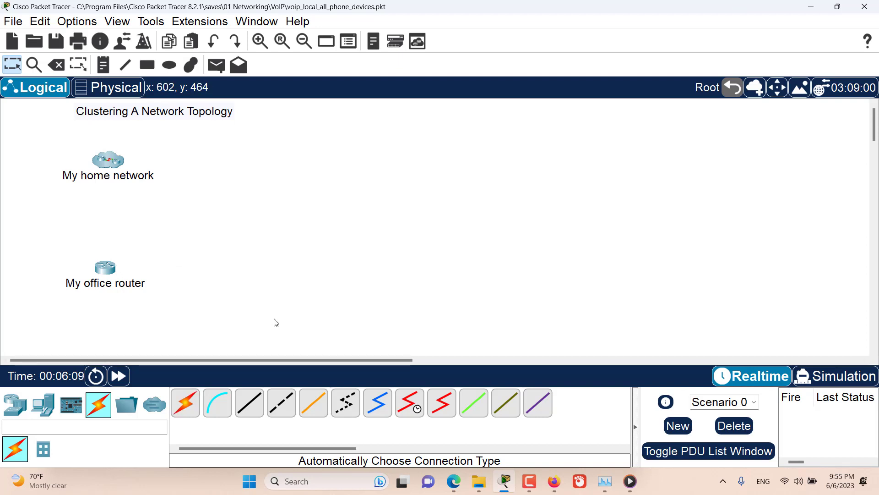
Connect My office router to FastEthernet0/6 of Multilayer Switch0 inside the My home network cluster with a copper straight-through cable
click(255, 402)
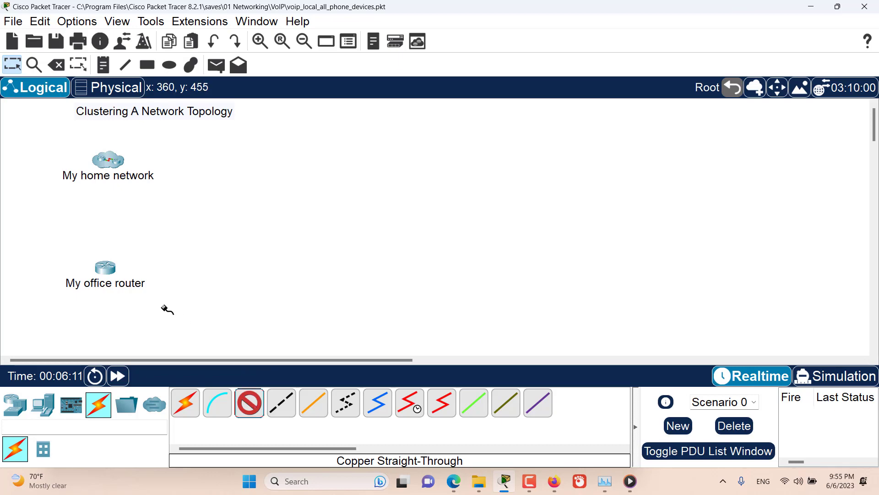
click(109, 268)
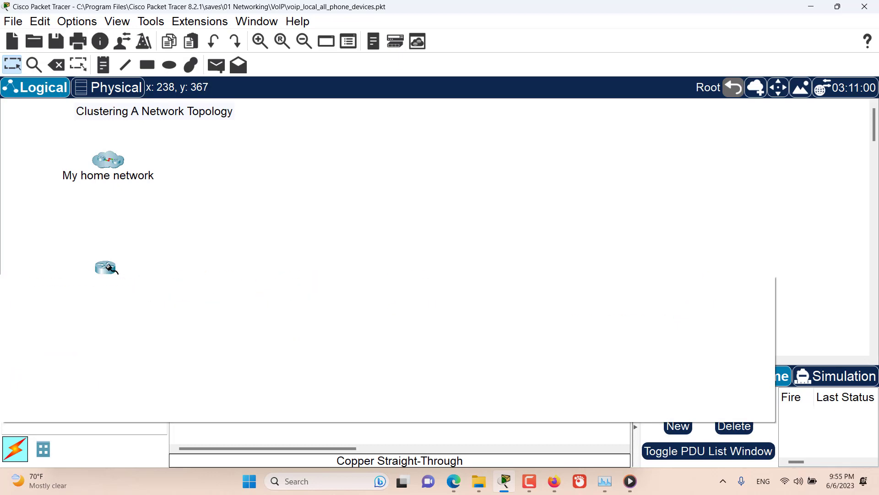
click(159, 323)
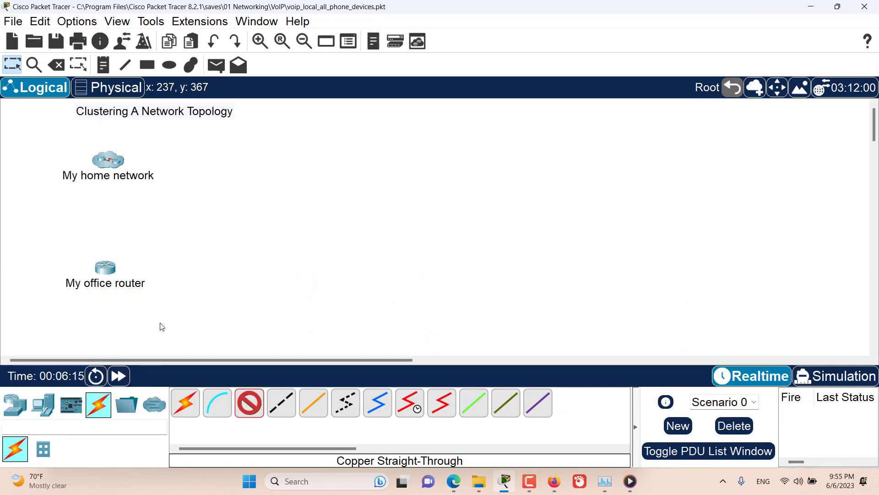
click(112, 163)
mouse_move(155, 173)
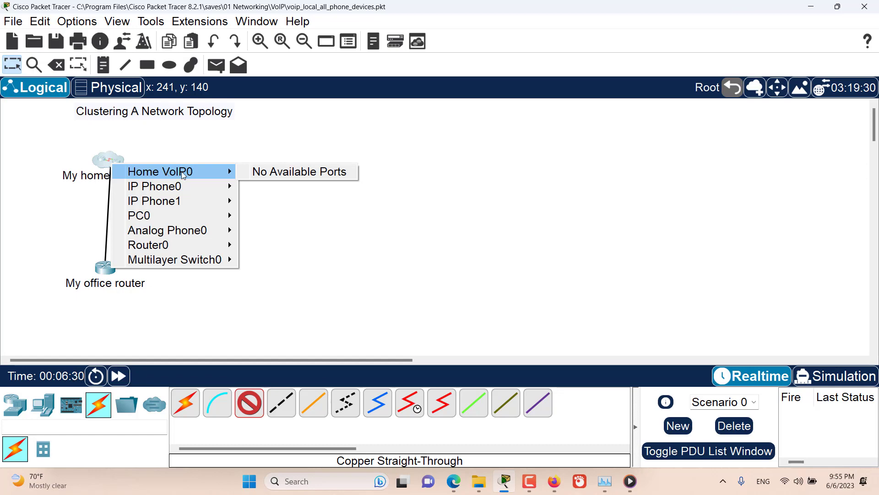
mouse_move(180, 260)
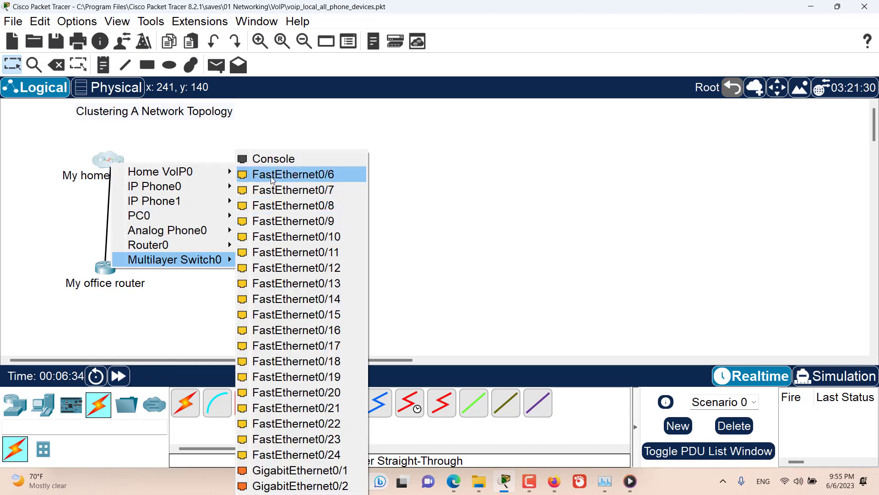
click(304, 178)
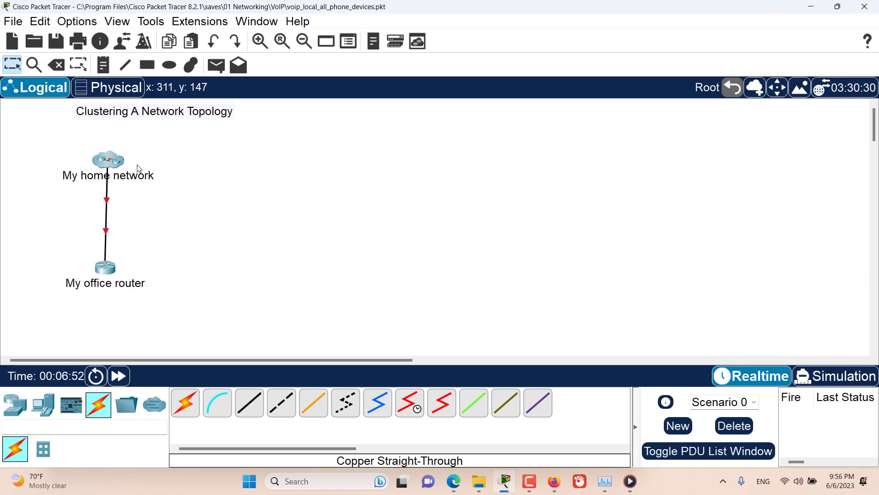
Examine the devices and the new link inside the My home network cluster, and return to the root level
double_click(115, 166)
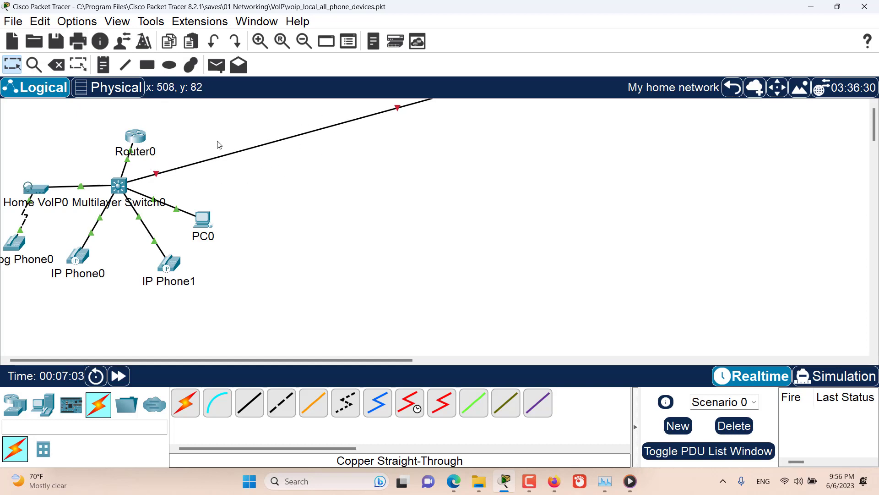
click(635, 86)
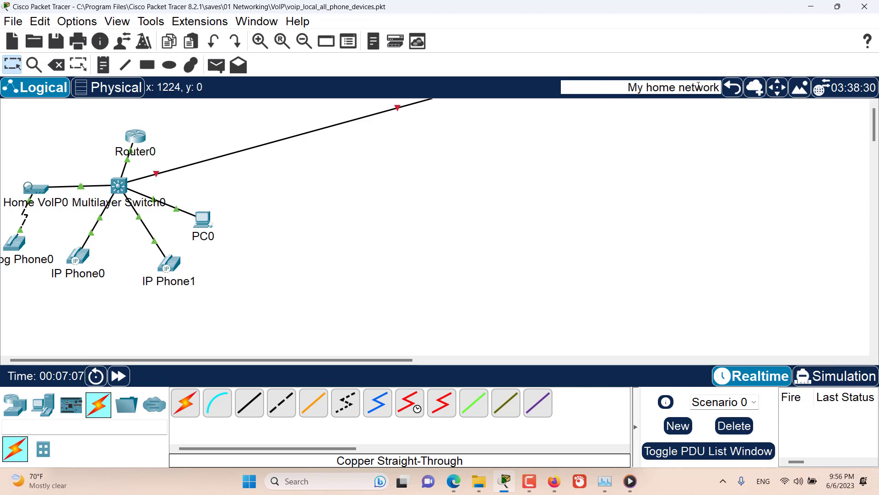
click(607, 129)
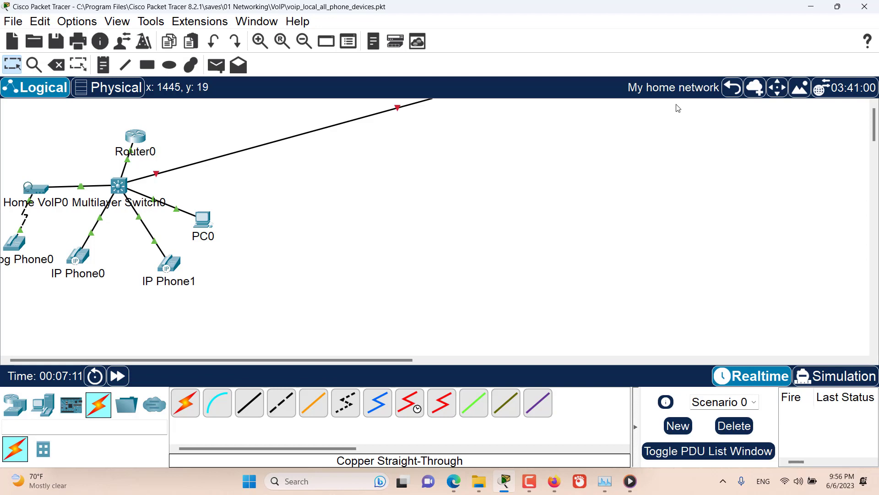
click(733, 98)
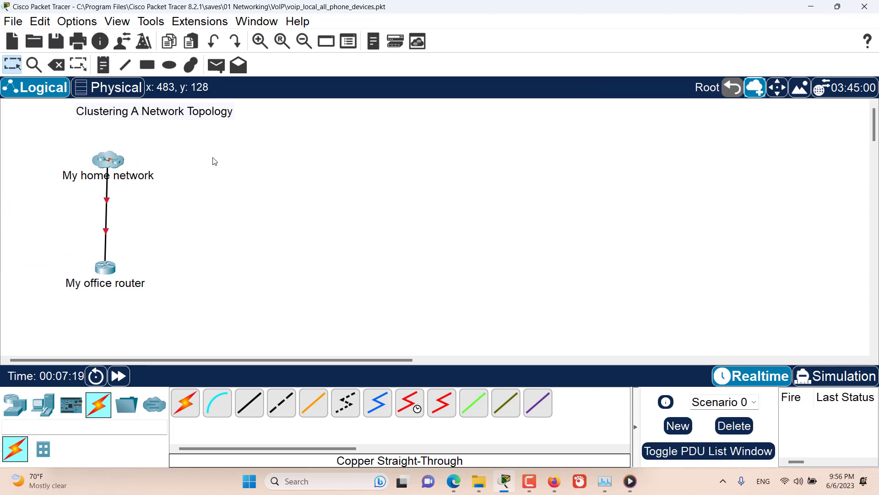
click(108, 163)
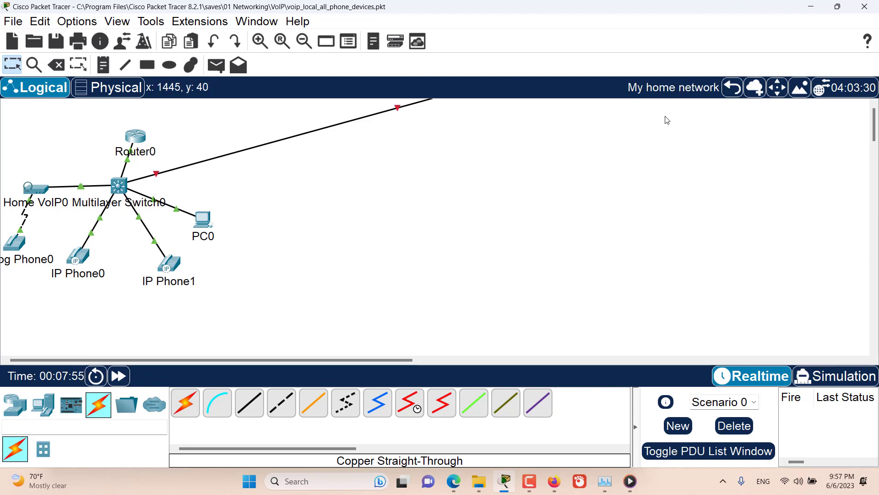
click(733, 88)
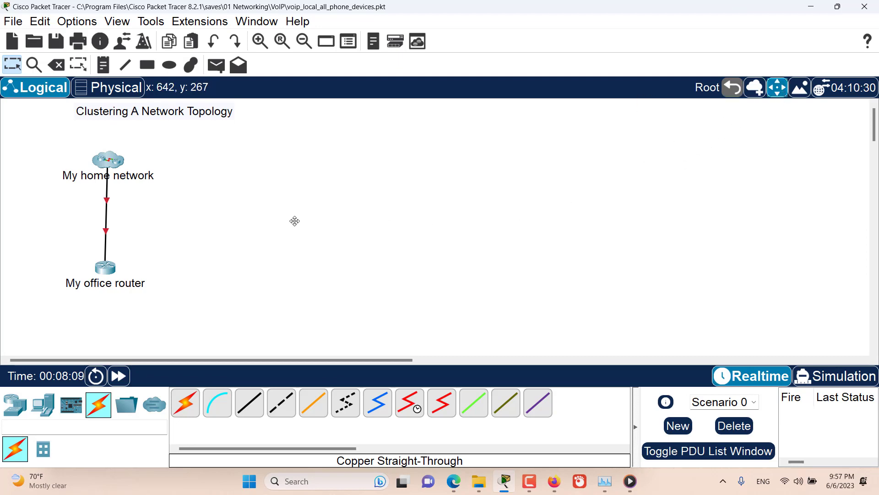
Move My office router into the My home network cluster and place it there well to the right of Router0
click(104, 269)
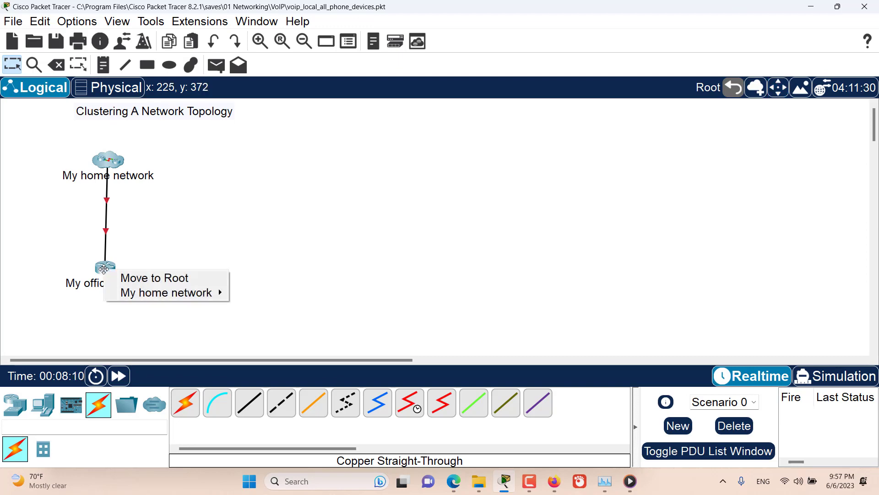
mouse_move(166, 290)
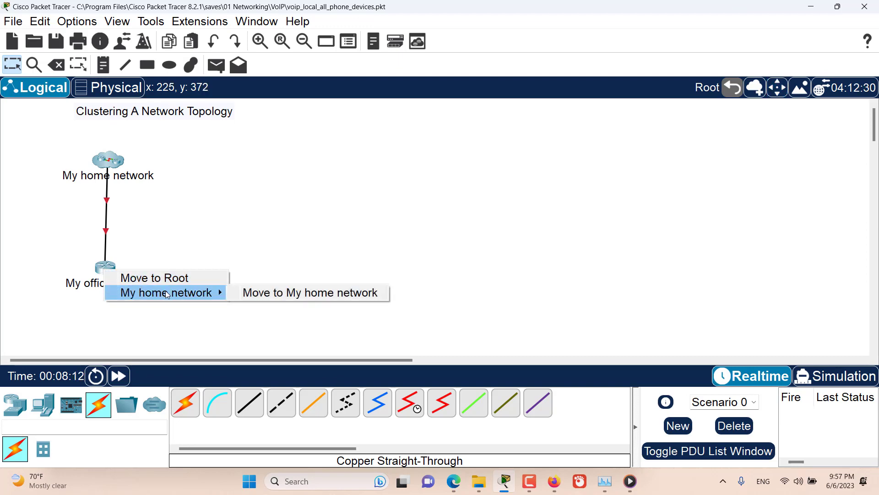
click(283, 298)
click(111, 161)
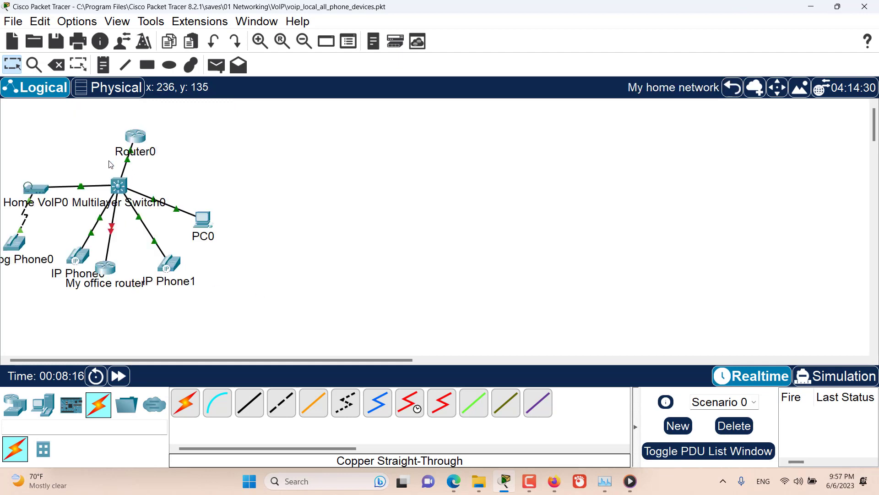
drag(117, 273, 453, 162)
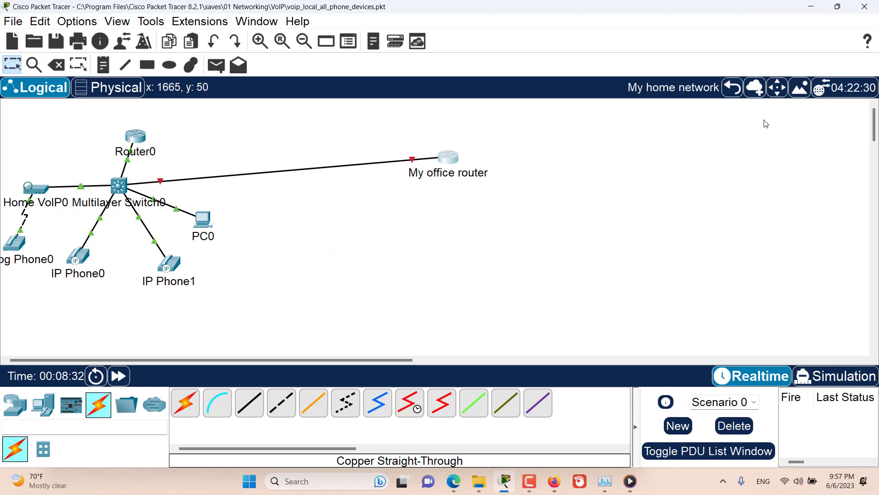
Move My office router out of the cluster back to Root and return to the root level
click(779, 94)
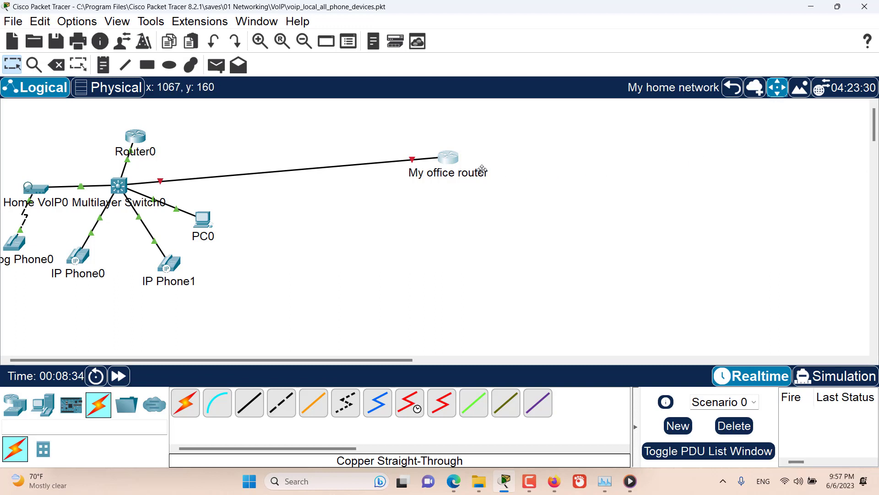
click(450, 161)
click(476, 168)
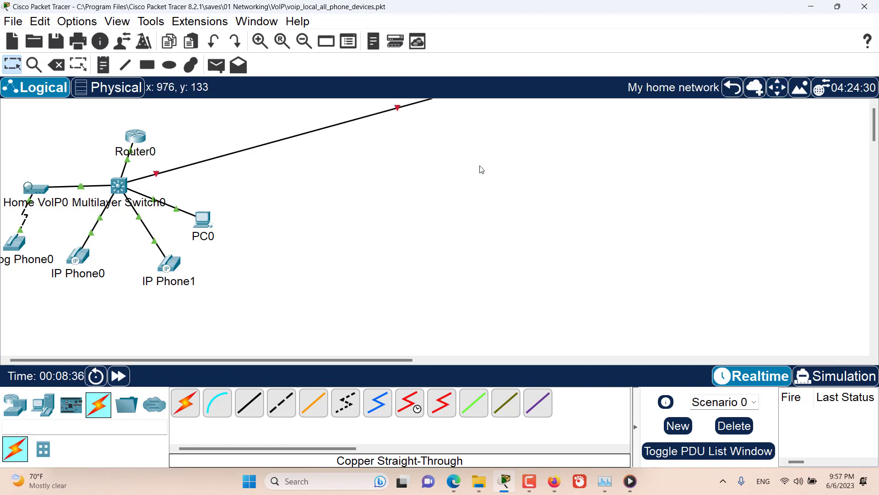
click(726, 98)
drag(524, 139, 370, 202)
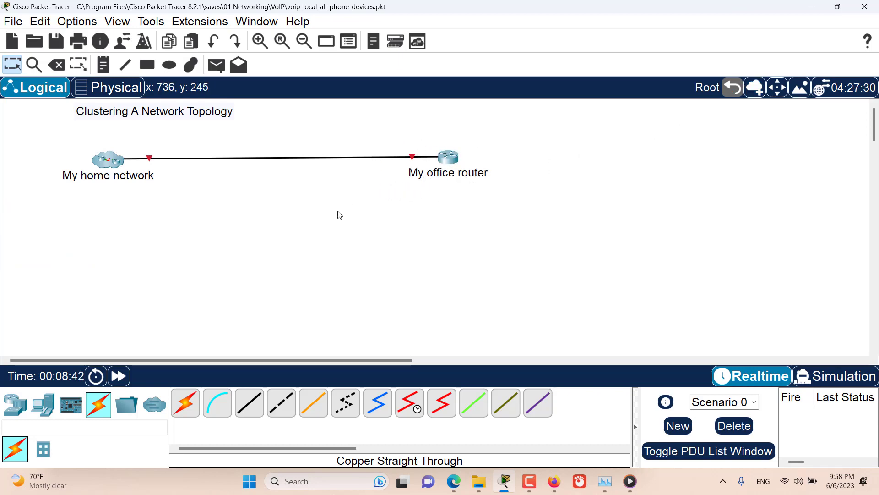